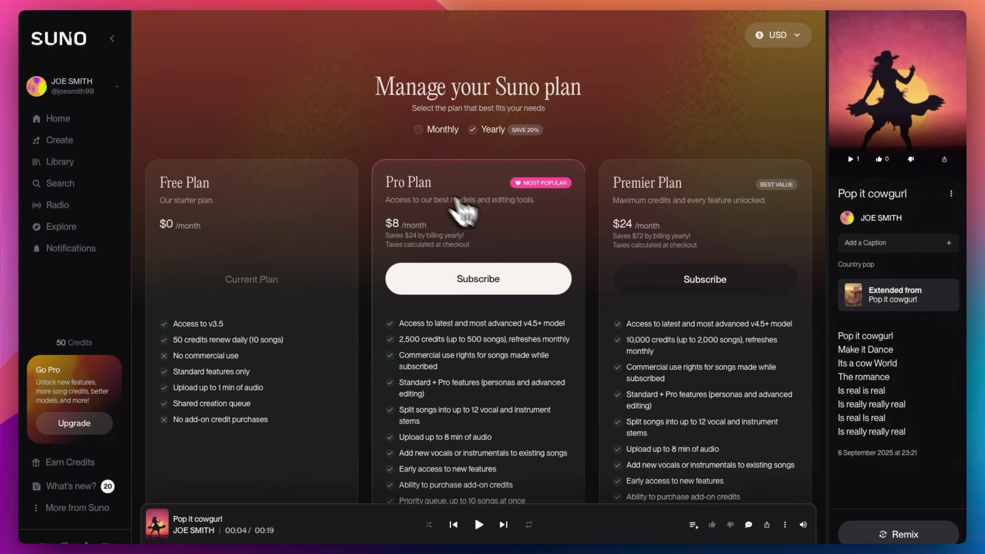
Review the features of the subscription plans, and open the Home feed to examine its trending, featured, staff-picked and new song sections.
scroll(677, 328, "down", 2)
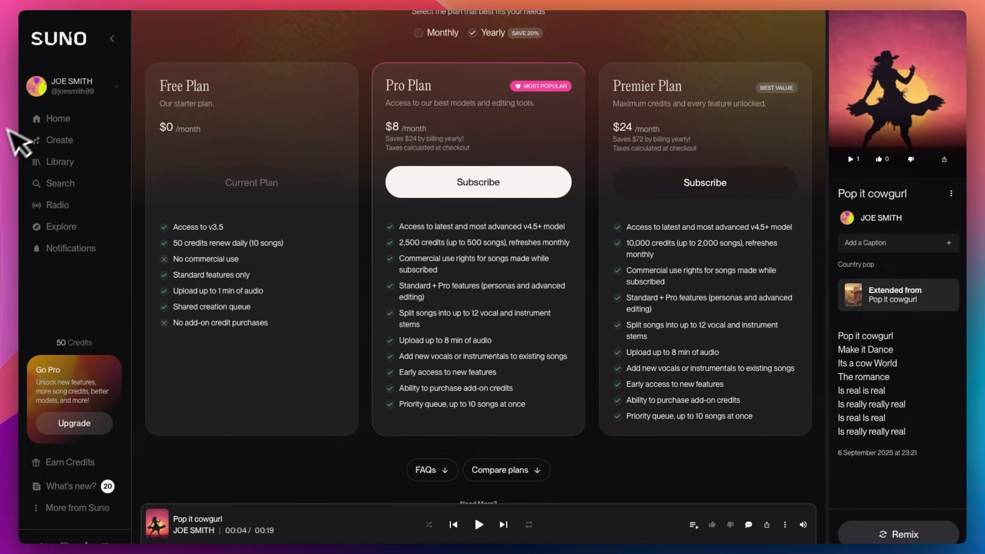
left_click(60, 122)
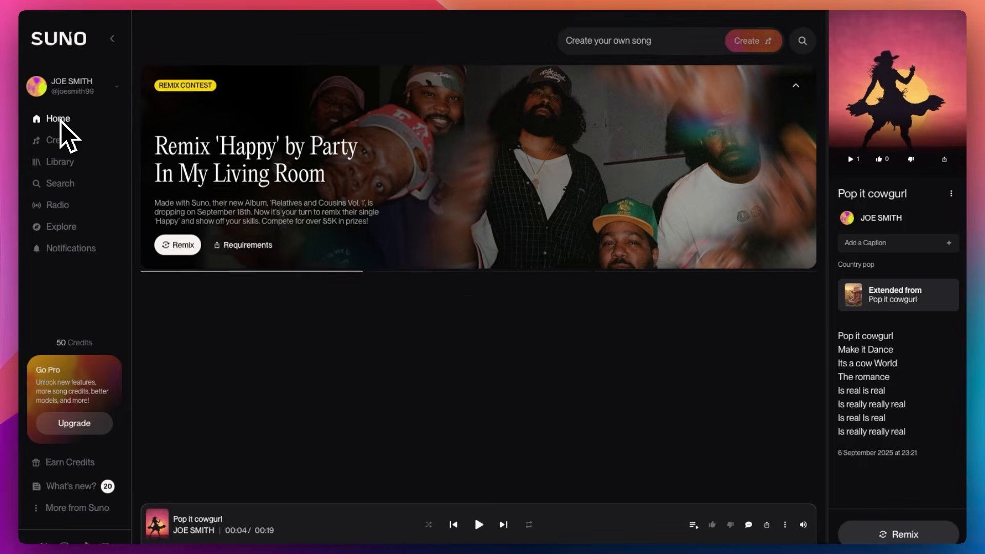
scroll(451, 213, "down", 2)
scroll(452, 213, "up", 2)
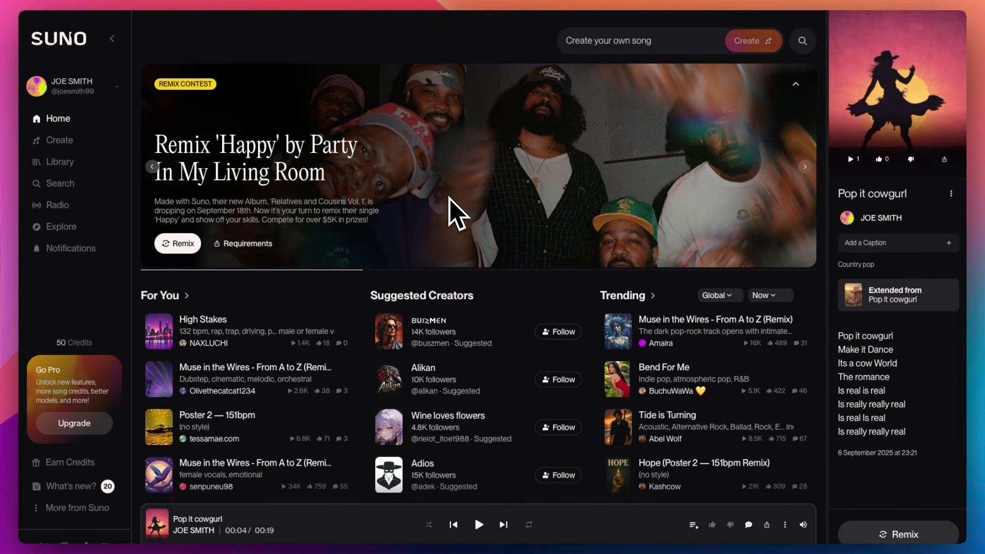
scroll(451, 214, "down", 3)
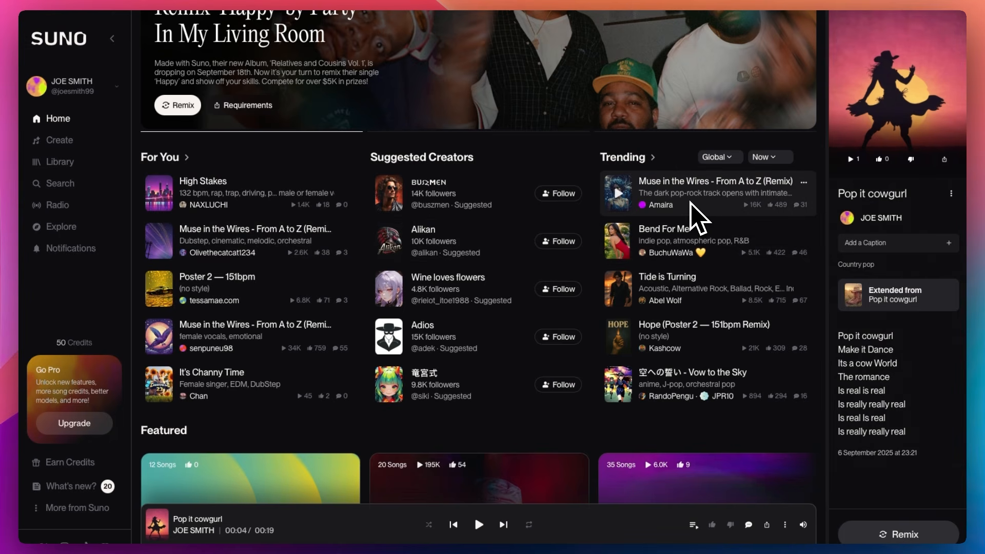
scroll(698, 216, "down", 4)
scroll(699, 216, "up", 2)
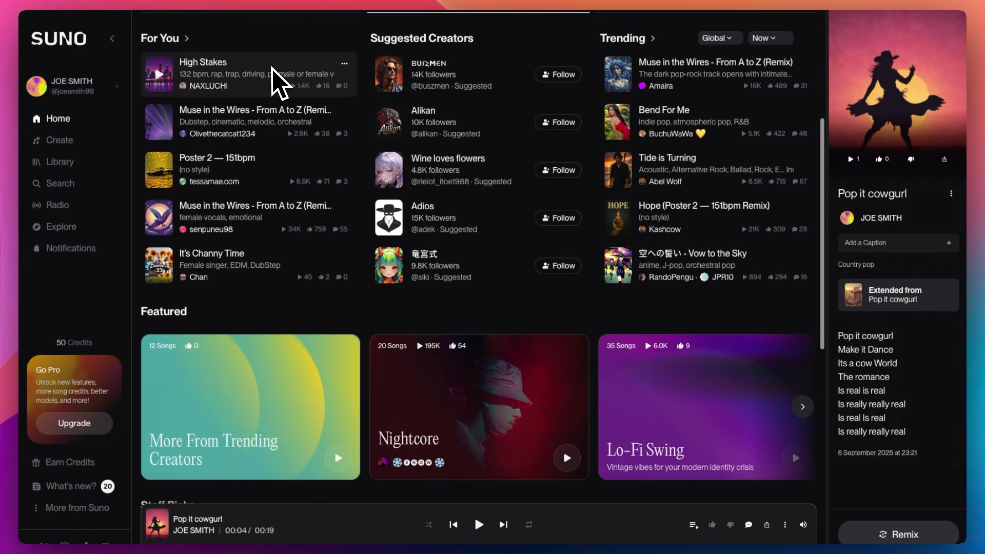
scroll(277, 83, "up", 2)
scroll(277, 82, "down", 10)
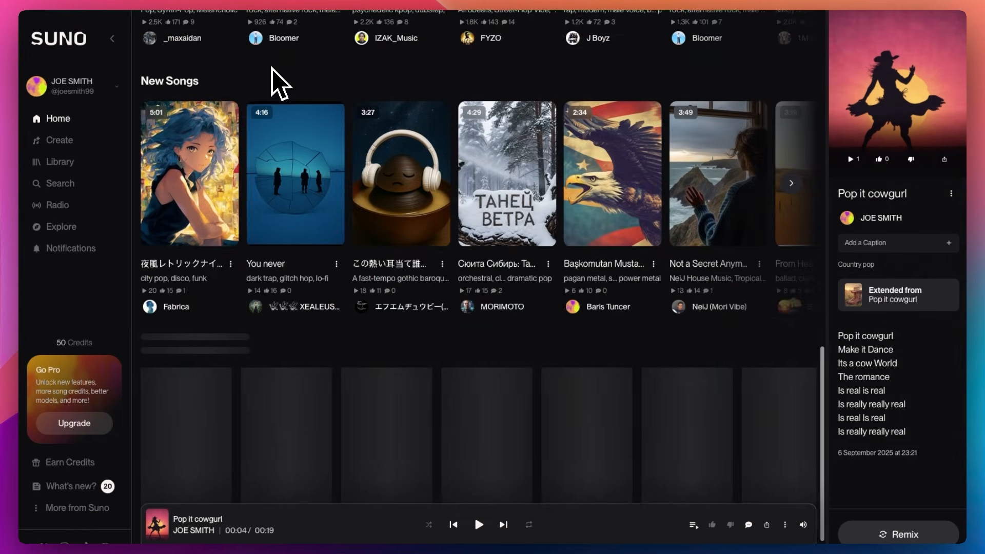
scroll(277, 82, "up", 4)
scroll(277, 82, "down", 2)
scroll(277, 82, "up", 5)
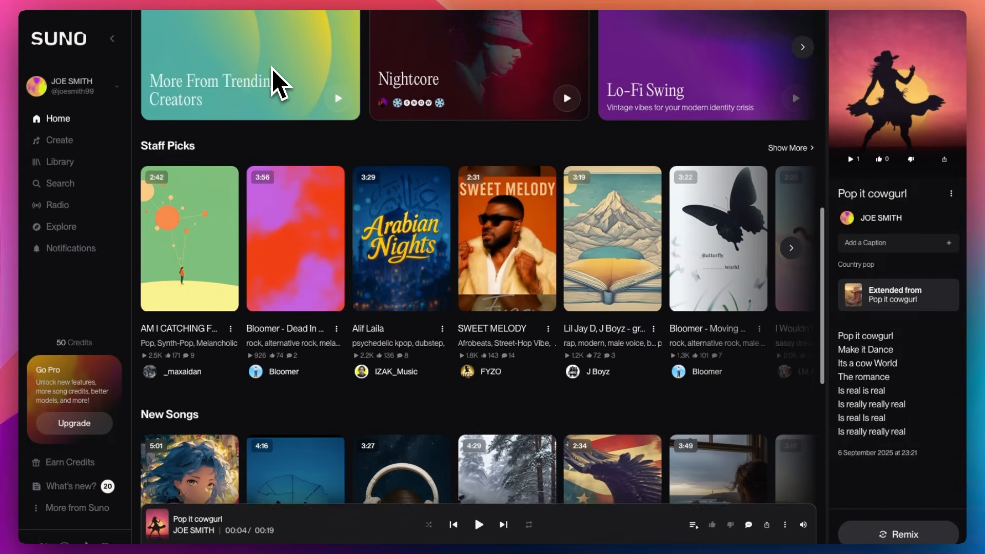
scroll(316, 257, "down", 5)
scroll(311, 248, "down", 2)
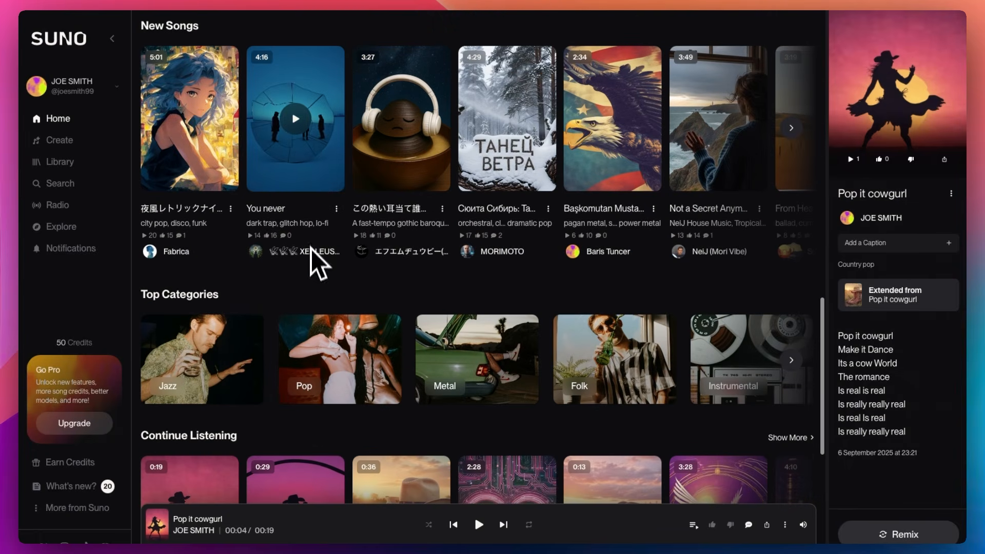
Preview several tracks from the New Songs section of the Home feed, starting with the city pop, disco, funk song.
mouse_move(208, 152)
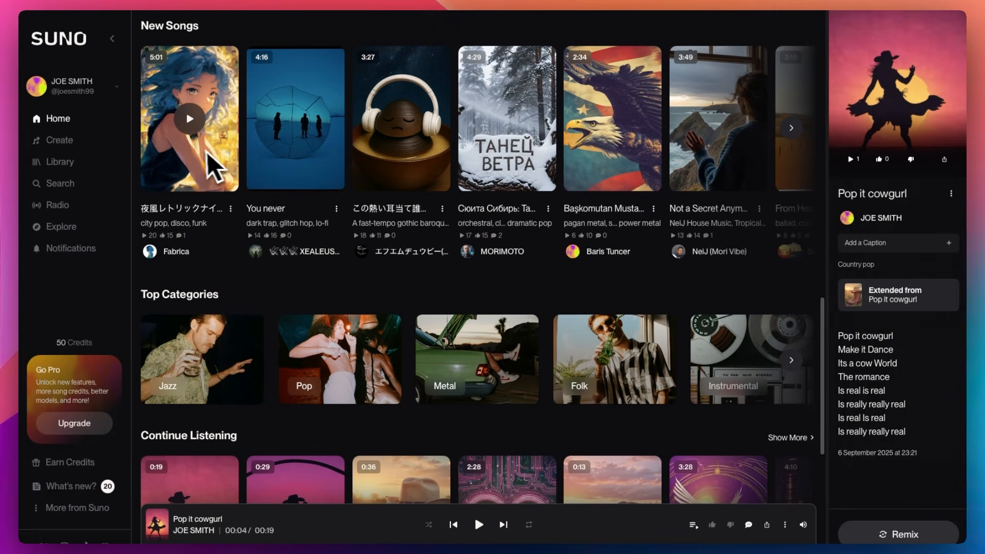
left_click(191, 124)
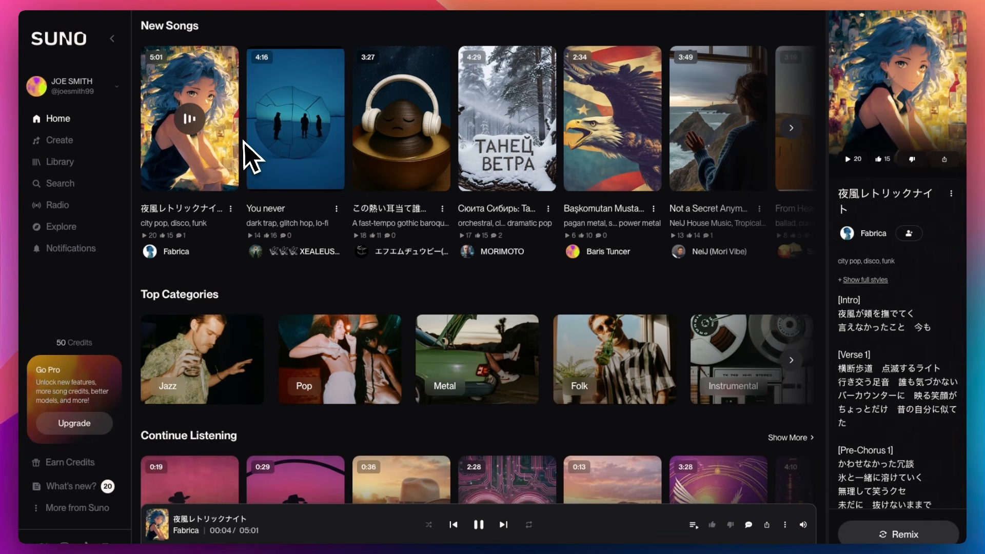
left_click(182, 124)
left_click(297, 129)
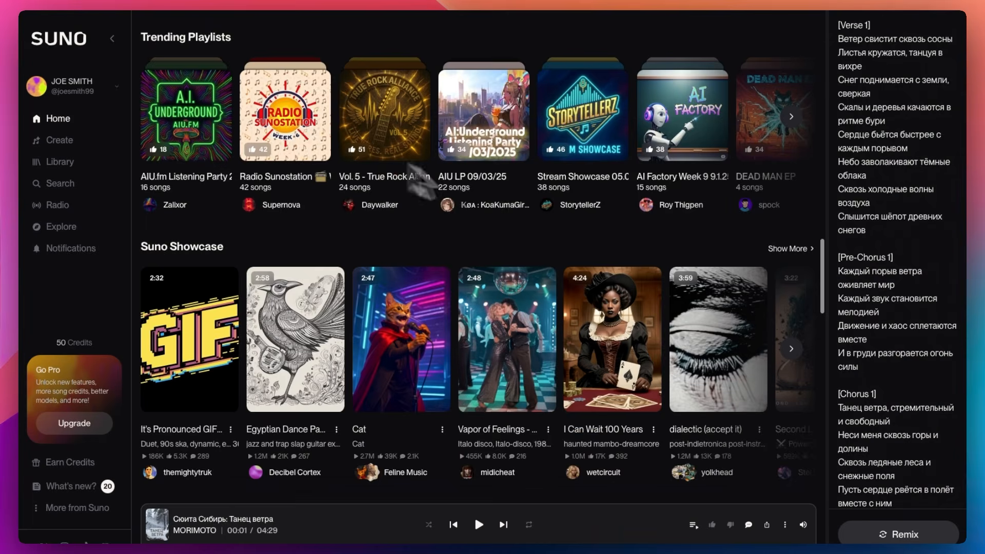
Look through the Home feed's playlists, Suno Showcase and suggested creators, and return to the third track in New Songs.
scroll(513, 211, "down", 5)
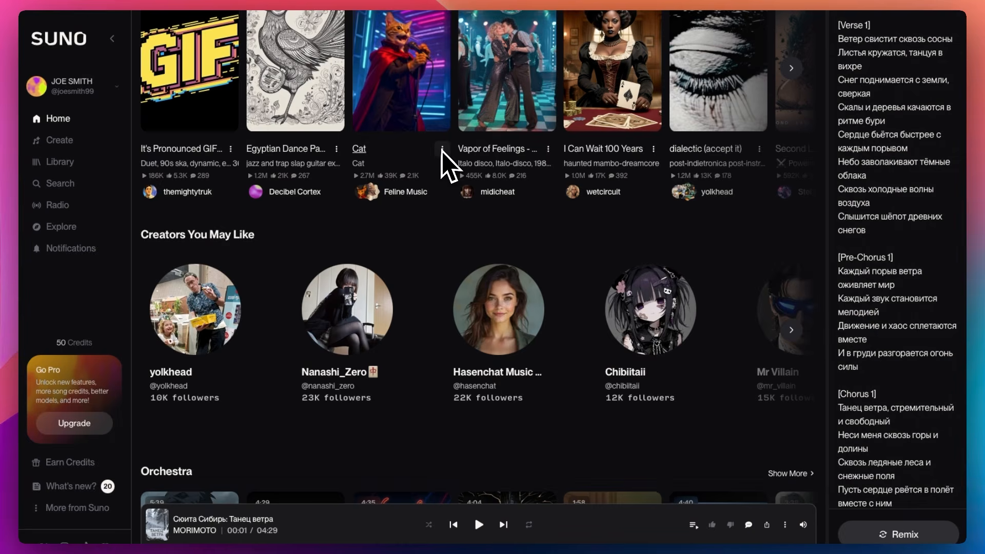
scroll(442, 150, "up", 15)
scroll(442, 151, "down", 1)
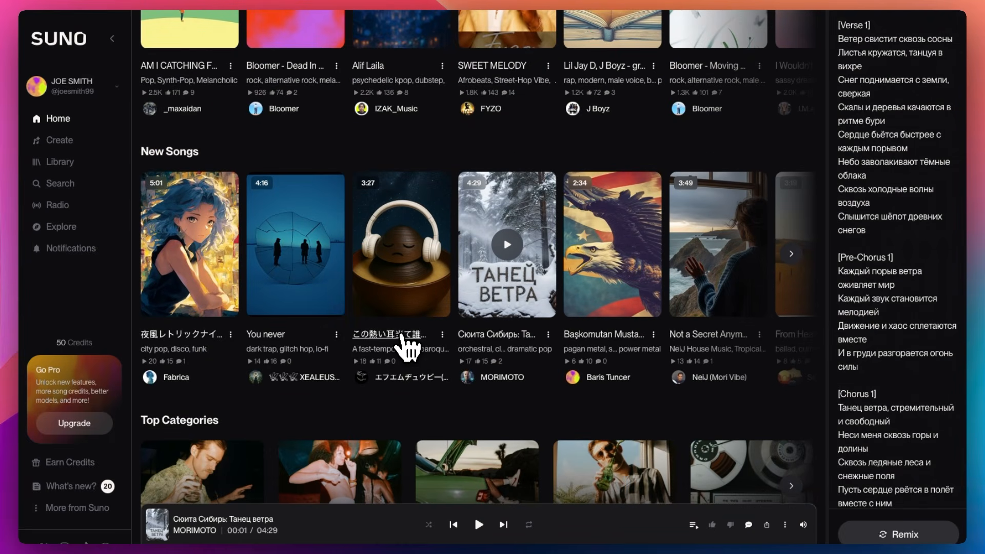
left_click(408, 347)
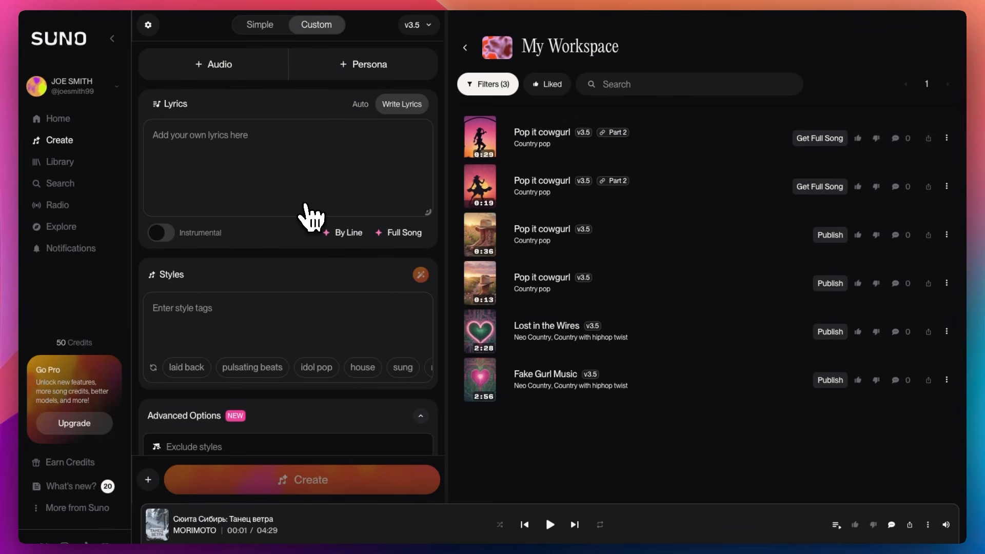
Generate a song in Simple mode from the description "Boom Bap Rap From Brooklyn" and play the first resulting track.
scroll(285, 356, "down", 5)
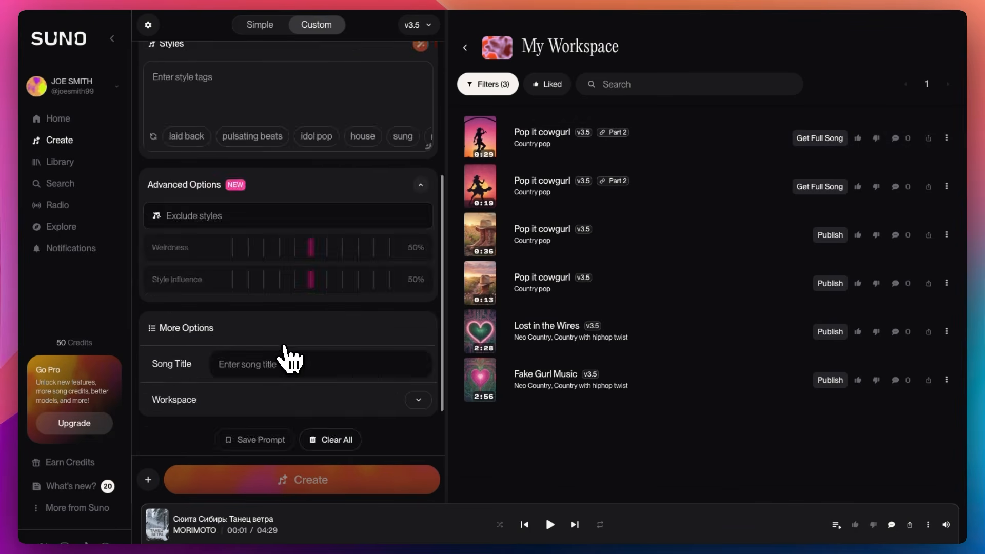
scroll(288, 357, "up", 5)
left_click(257, 26)
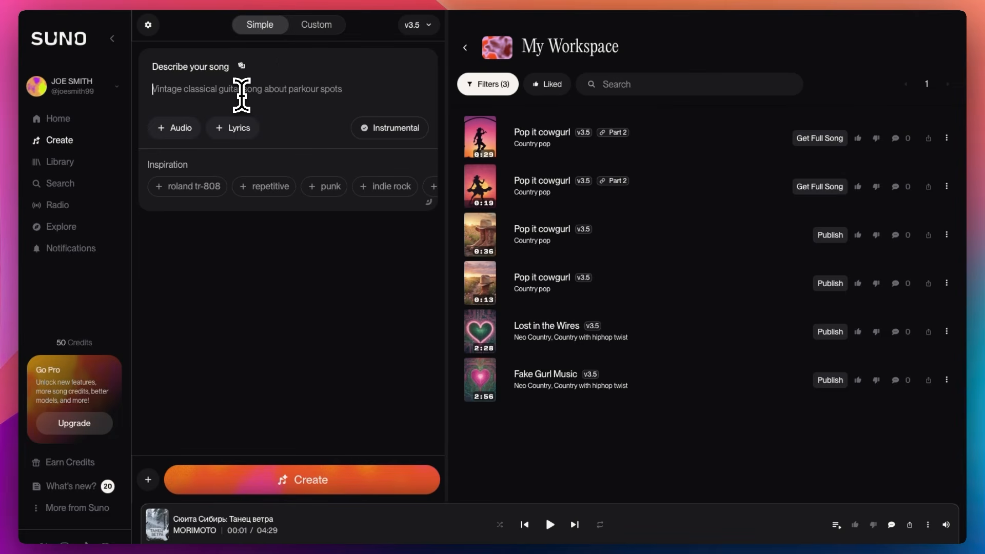
type("Boom Bap Rap From Brooklyn")
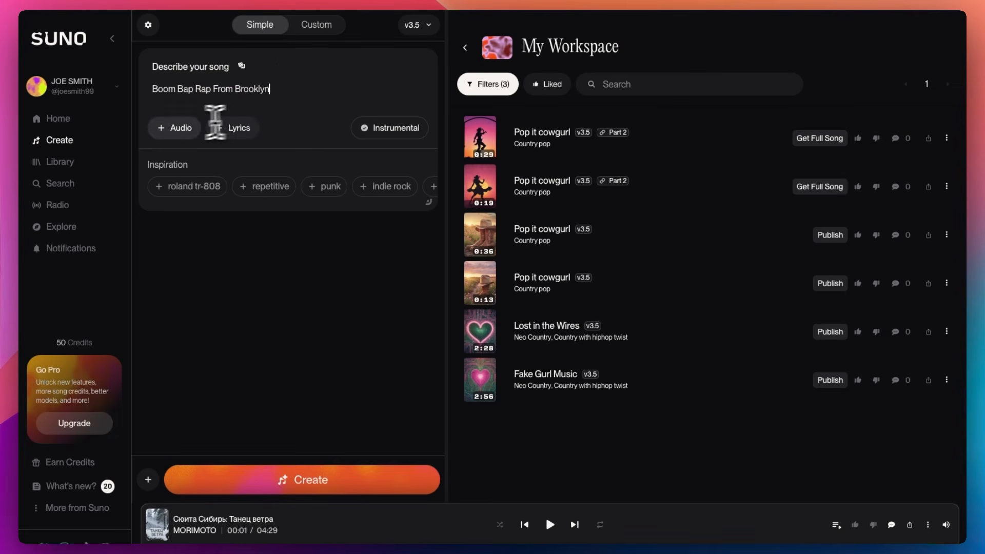
left_click(341, 485)
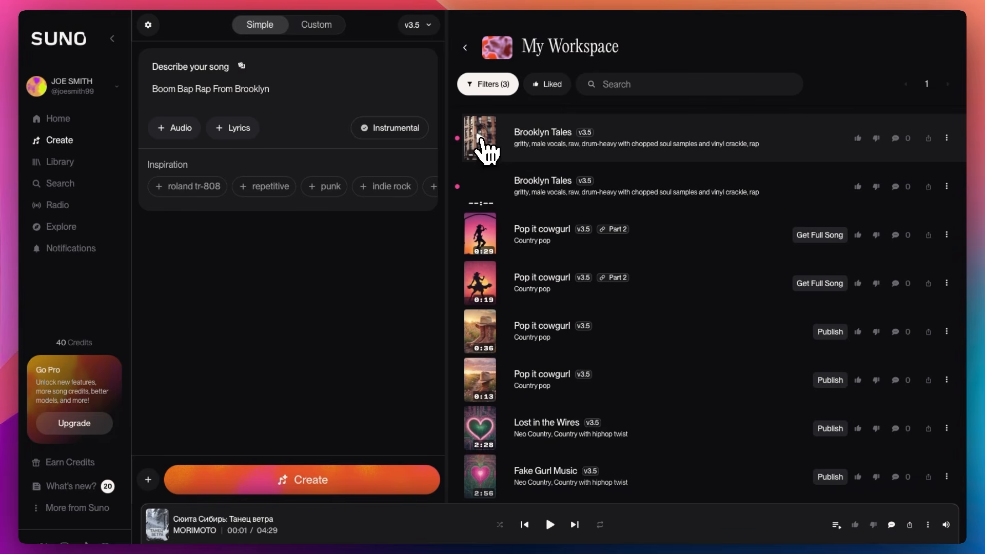
left_click(481, 140)
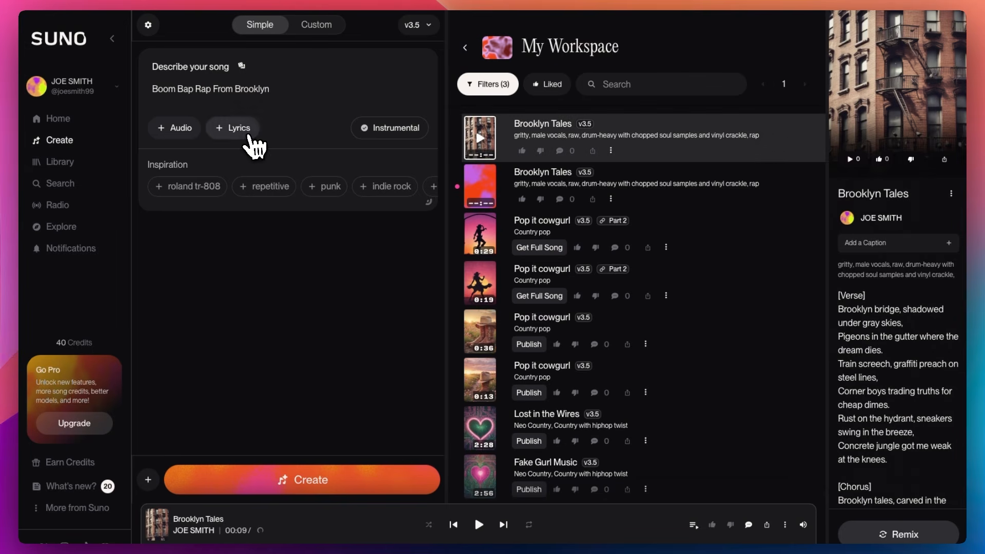
Write the custom lyrics "Very Biggie of you / Very smalls of me" and set the style to "Brooklyn Gangsta rap".
left_click(249, 133)
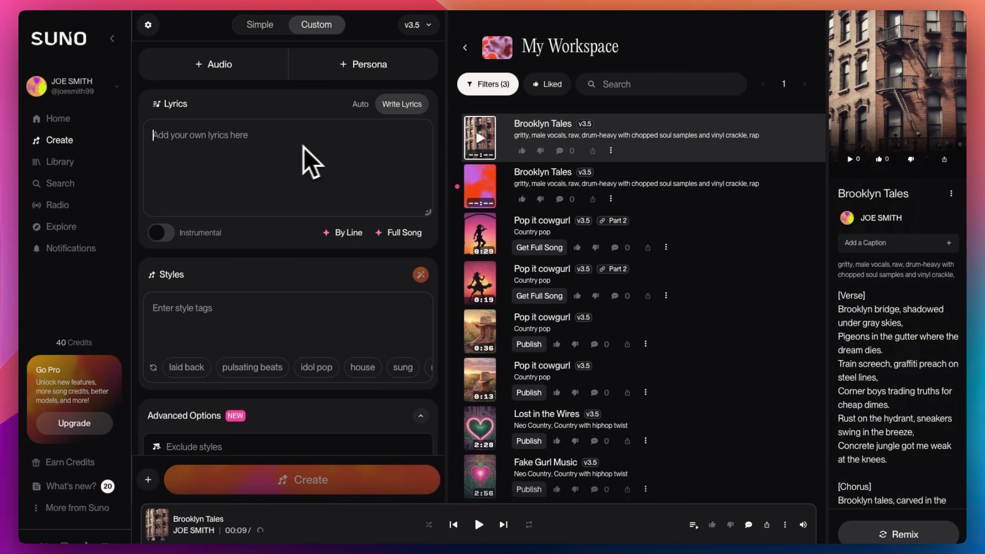
type("Very smalls of me")
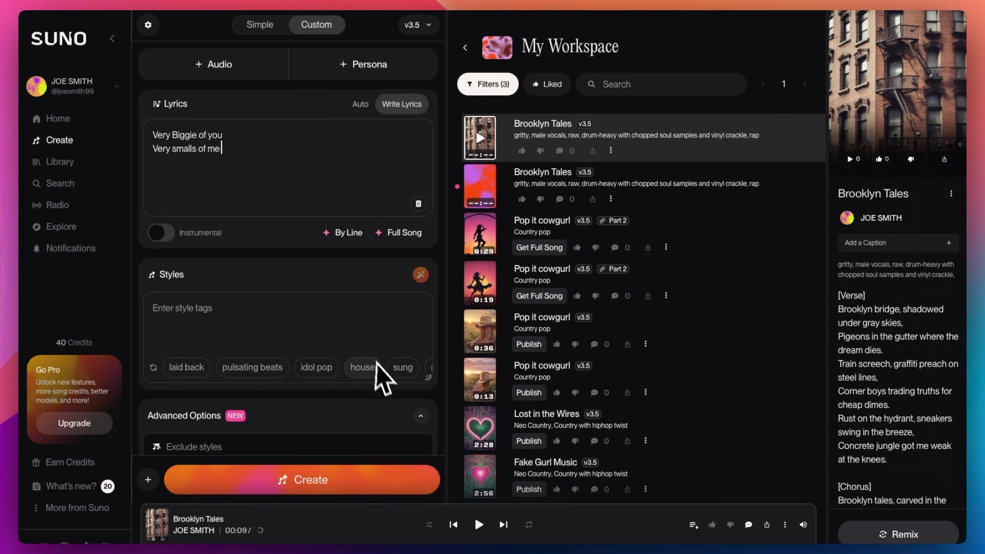
scroll(369, 359, "down", 2)
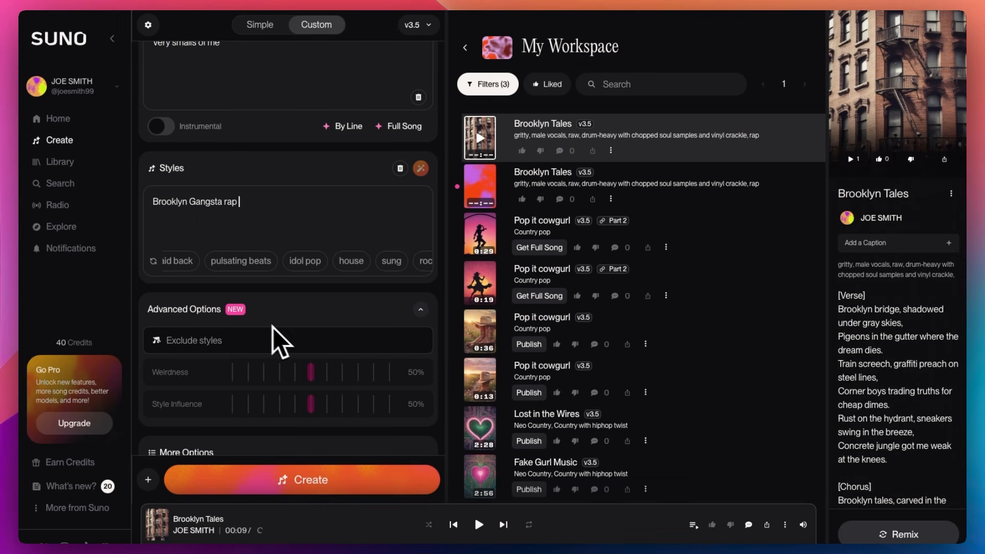
Try to adjust the Style Influence slider in the advanced options, and dismiss the Pro Plan offer.
scroll(349, 390, "down", 3)
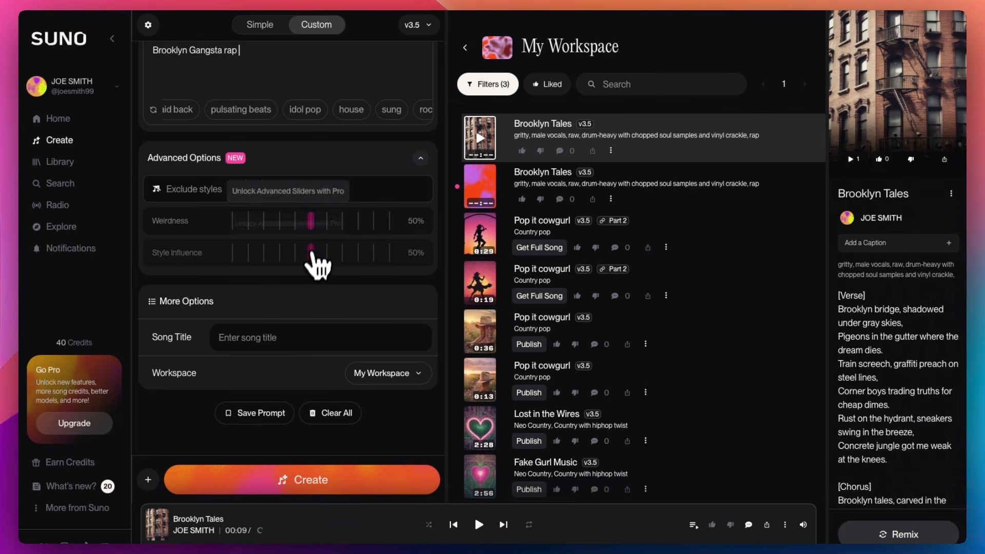
left_click(310, 249)
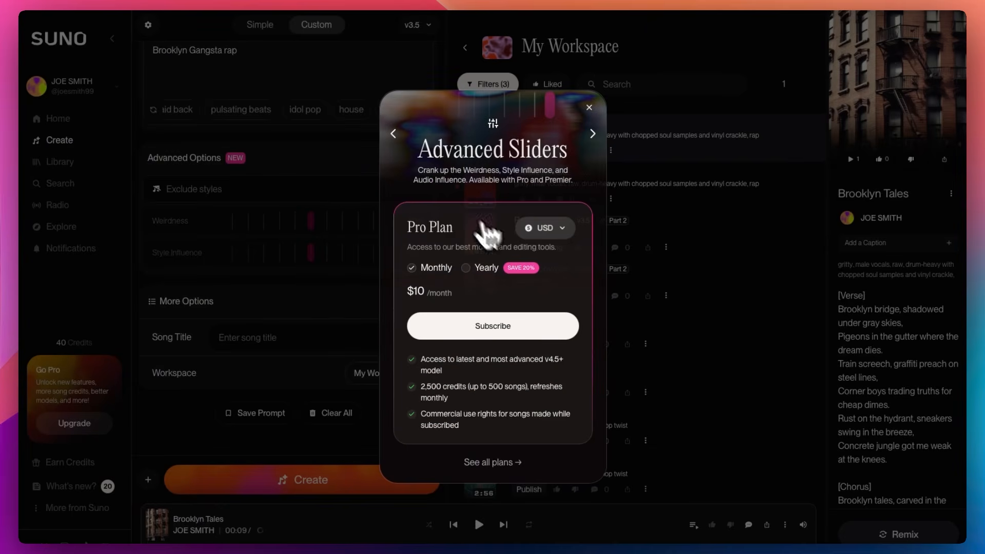
left_click(589, 108)
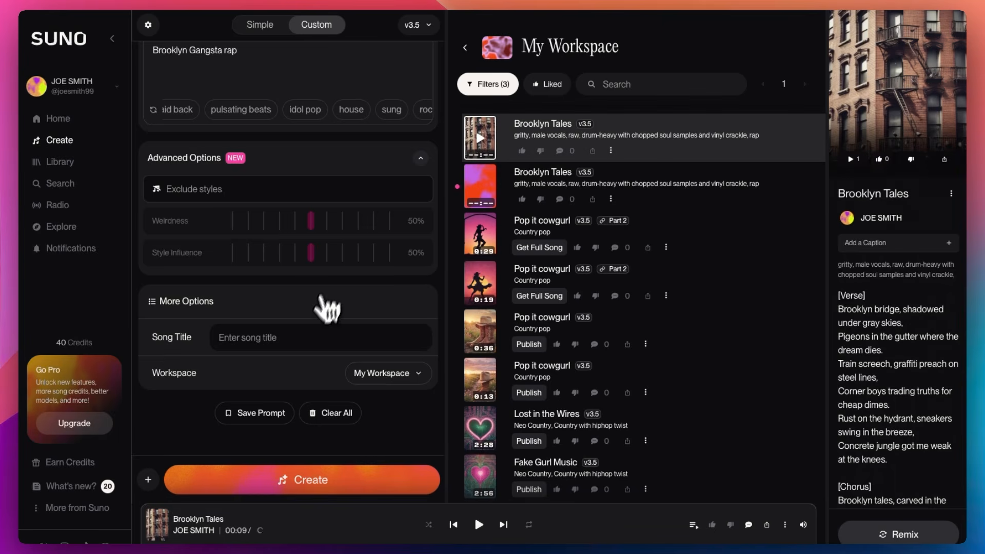
Title the song "Gangsta Brooklyn" and generate it from the custom lyrics and style.
scroll(323, 308, "down", 1)
left_click(279, 298)
type("Gangsta Broo")
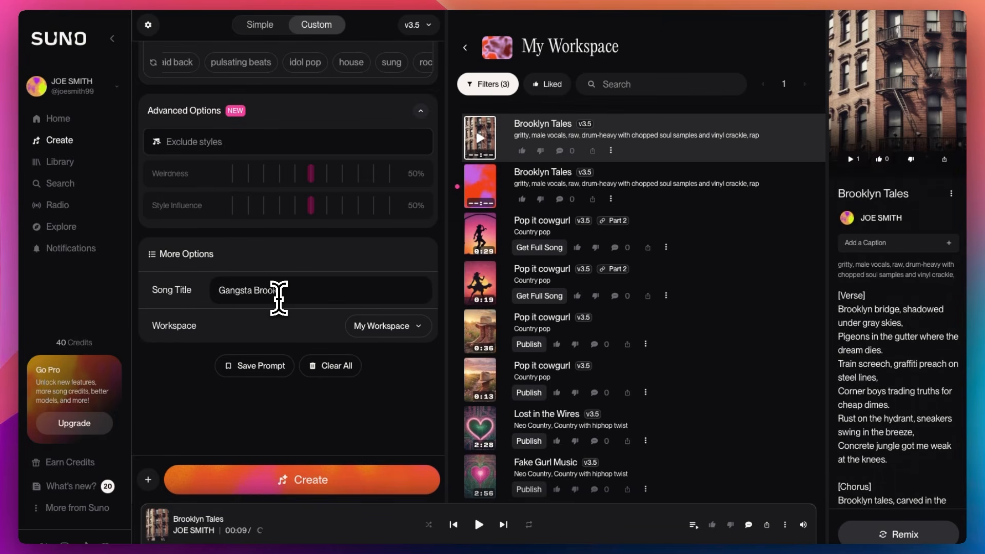
type("klyn")
left_click(293, 493)
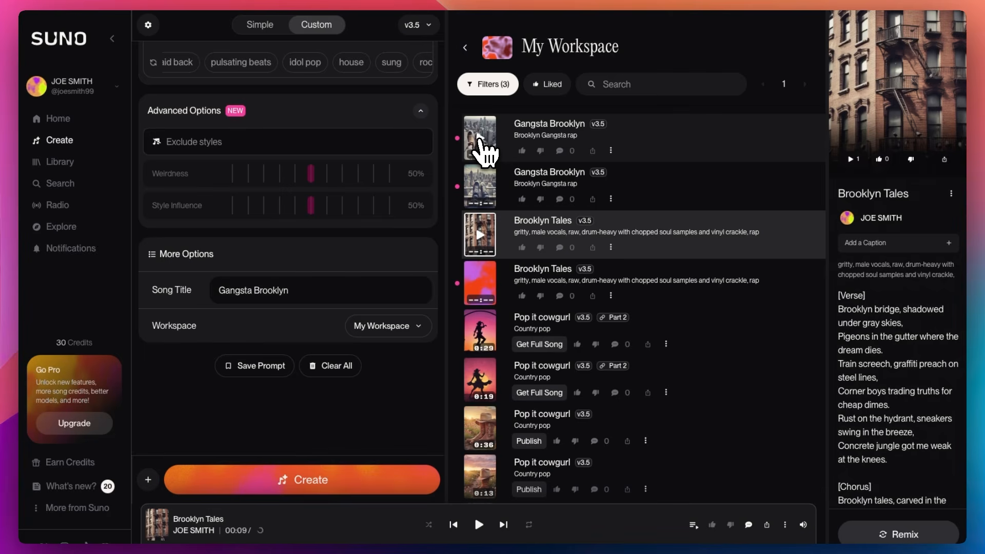
Listen to both Gangsta Brooklyn versions and the first Brooklyn Tales track in the workspace.
left_click(480, 140)
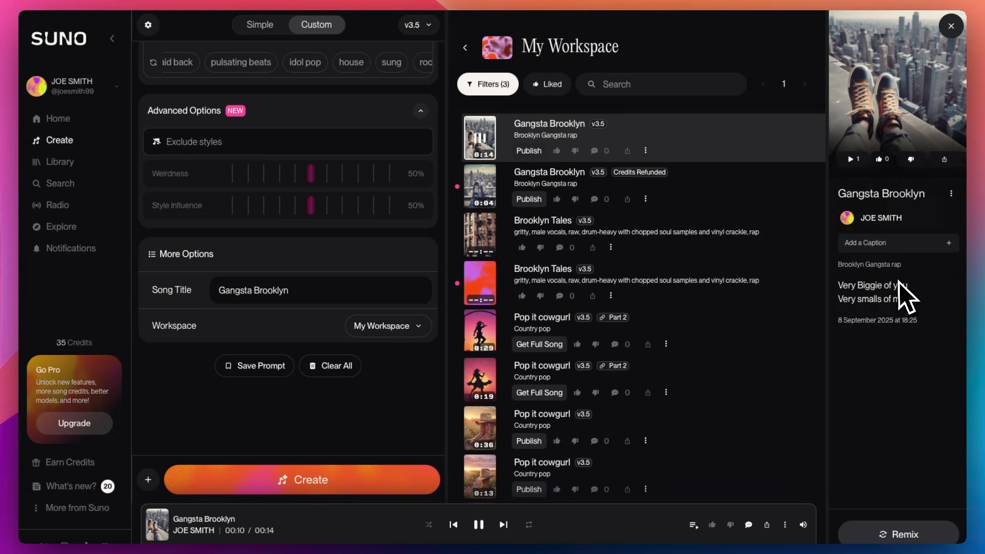
left_click(481, 194)
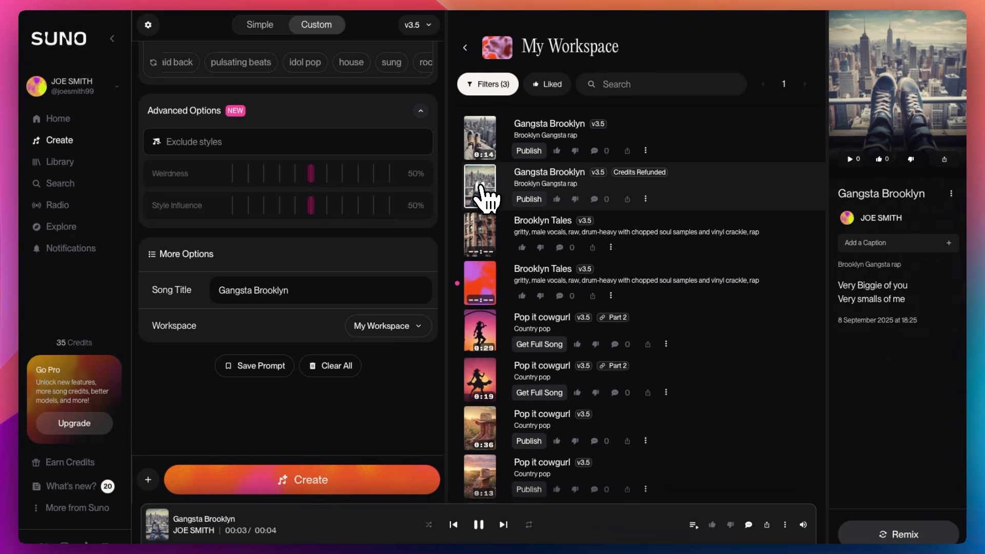
left_click(480, 237)
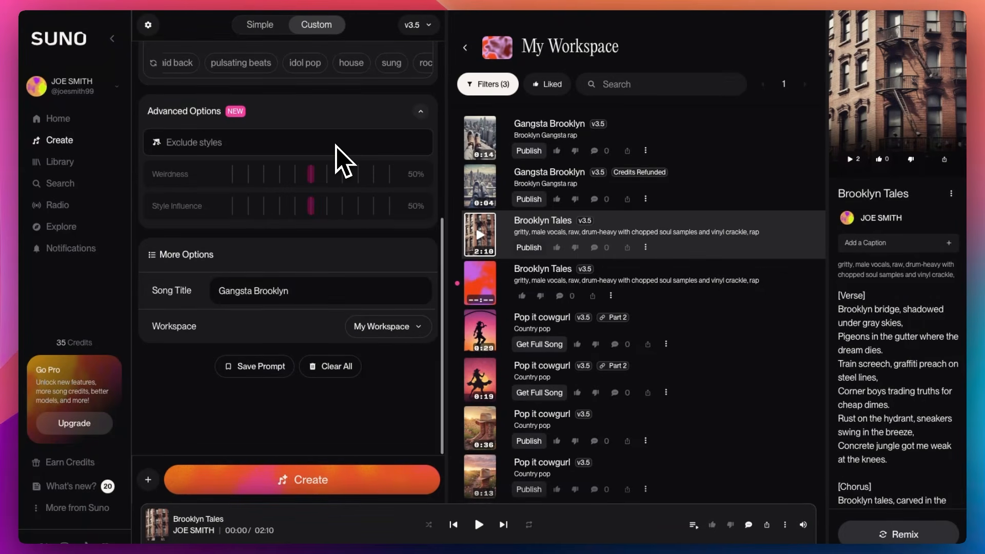
Choose to record an audio clip as input for the custom song and agree to the audio upload terms.
scroll(343, 162, "up", 5)
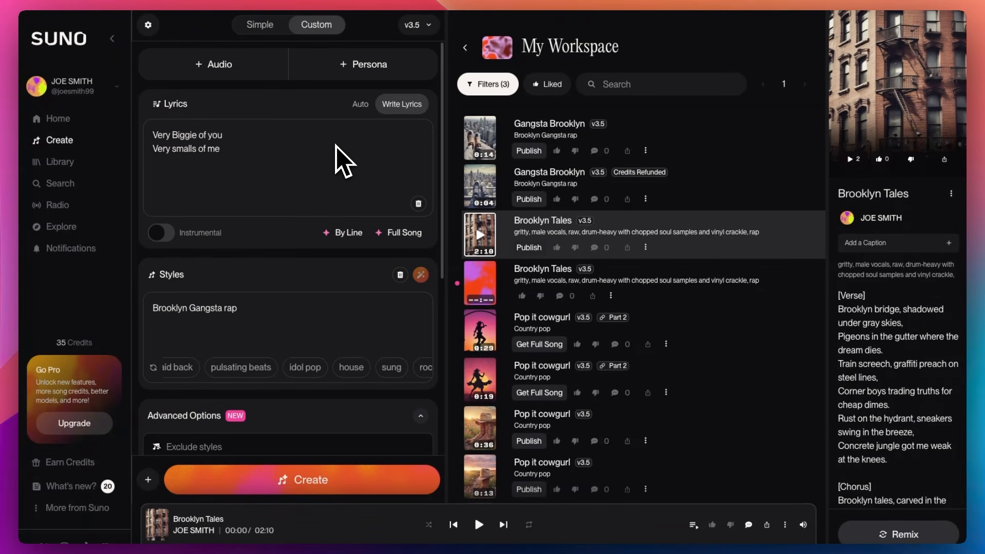
left_click(237, 63)
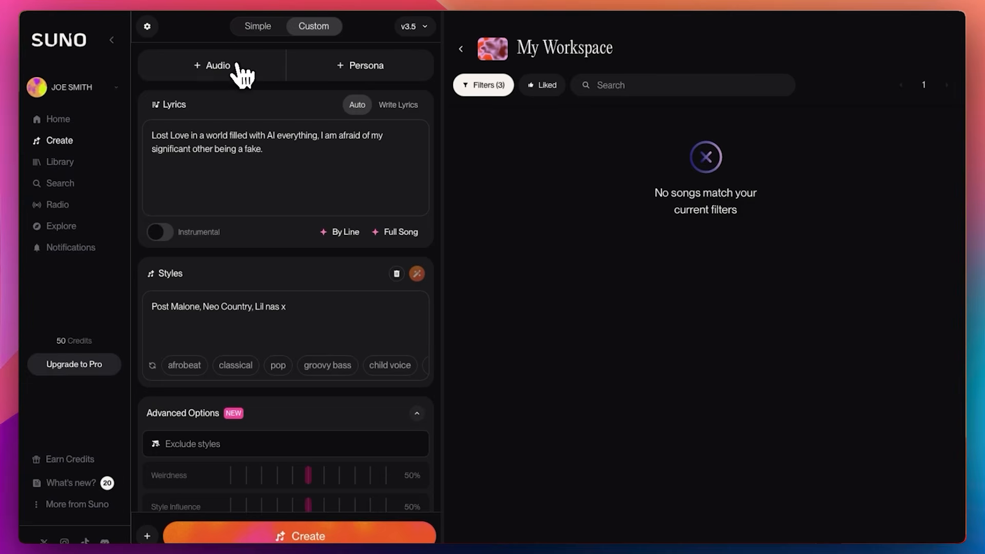
left_click(237, 67)
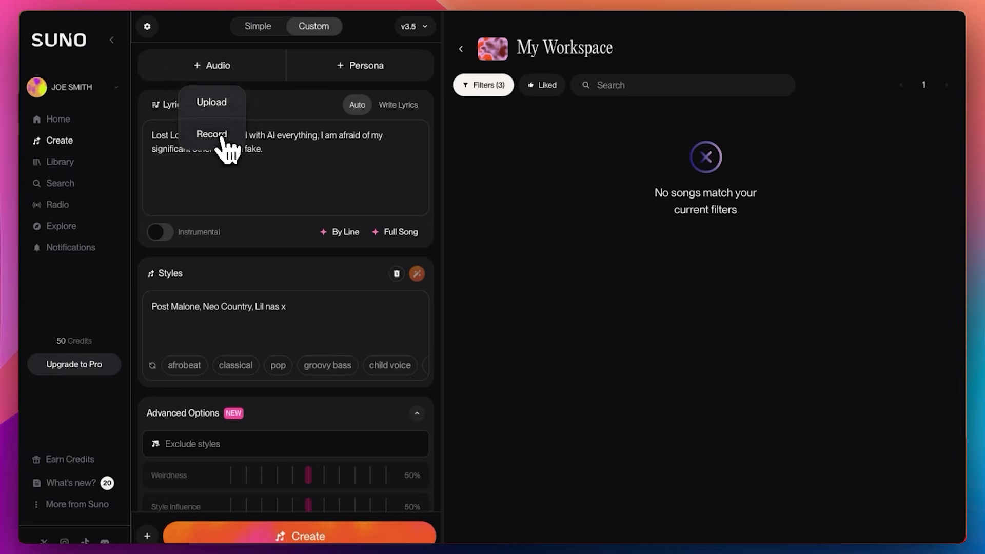
left_click(221, 136)
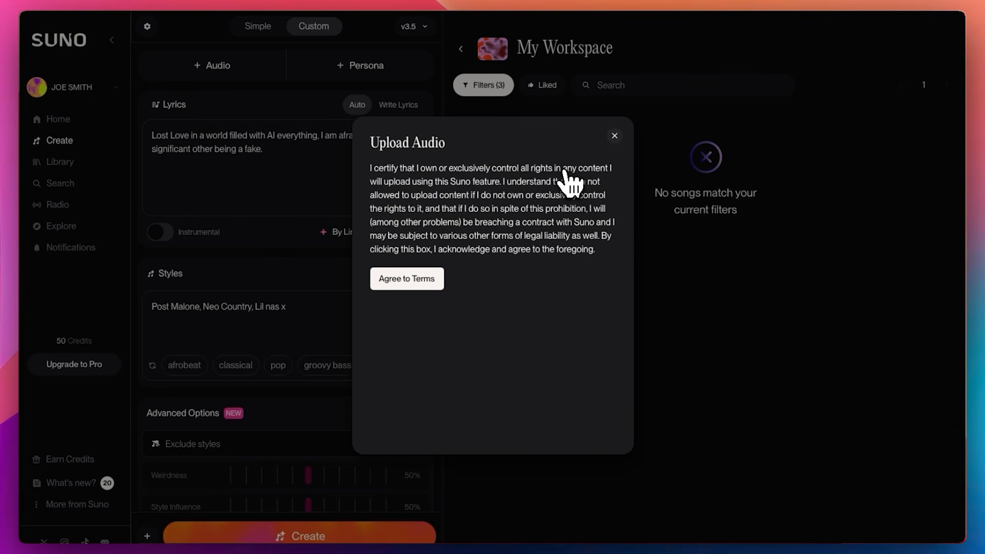
left_click(429, 279)
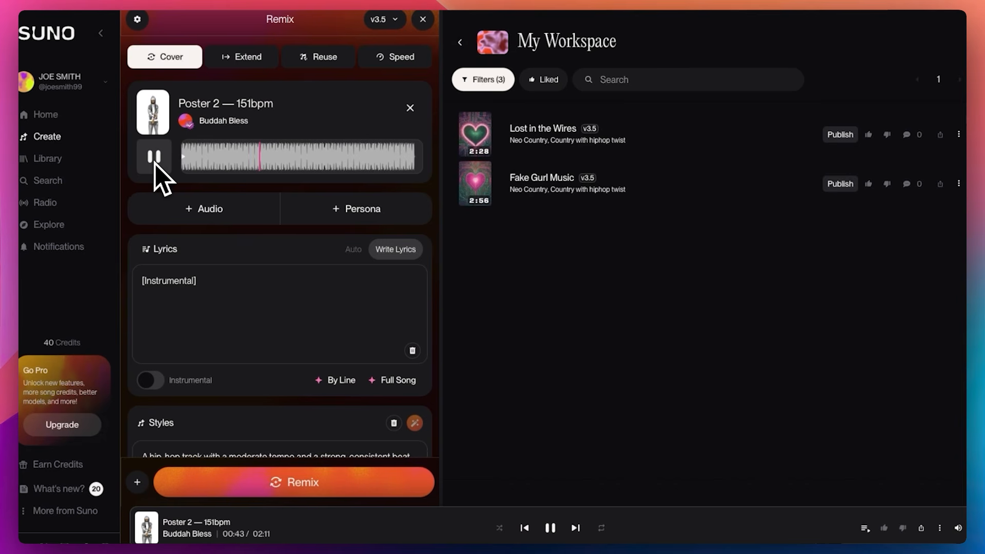
Pause the Poster 2 preview, and open the audio recorder for the remix and close it without recording.
left_click(155, 162)
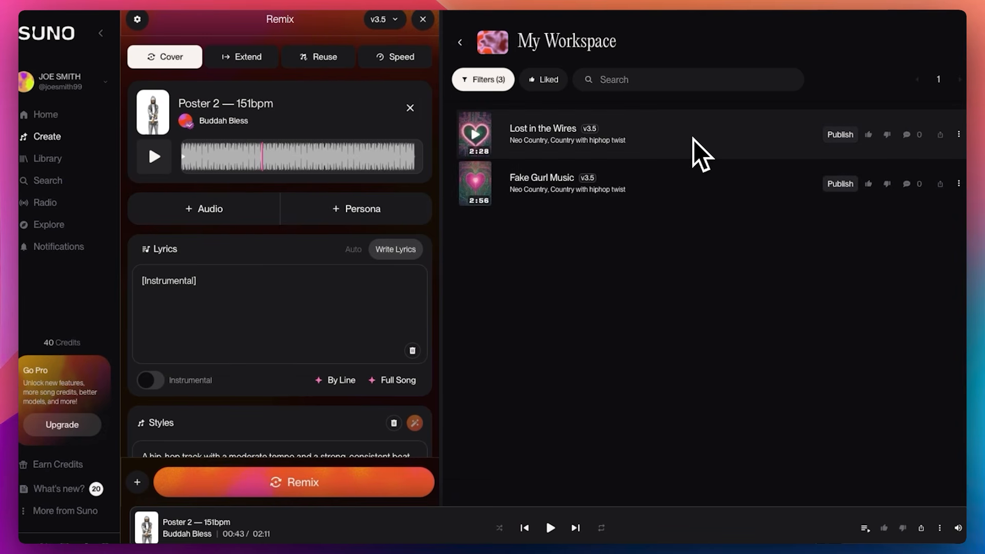
left_click(198, 216)
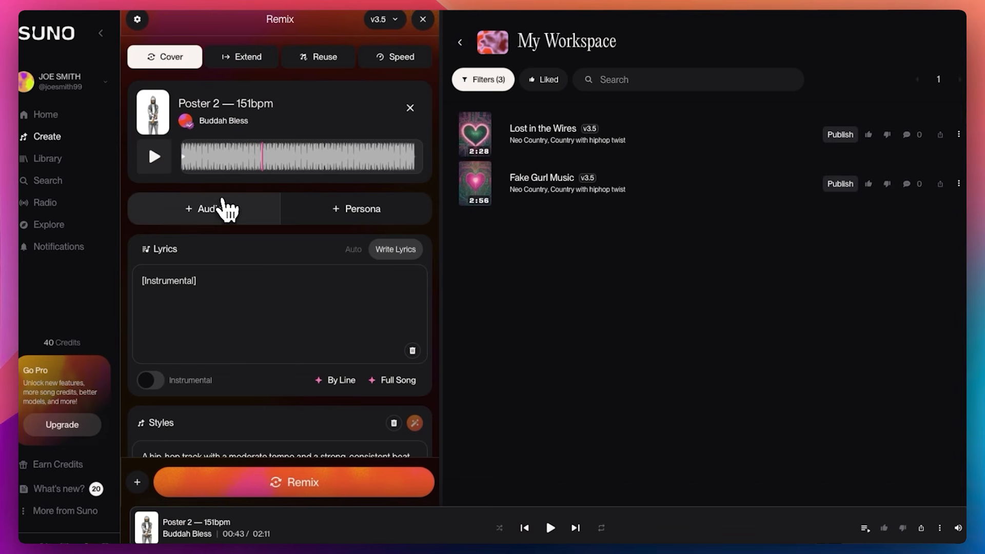
mouse_move(220, 203)
left_click(206, 175)
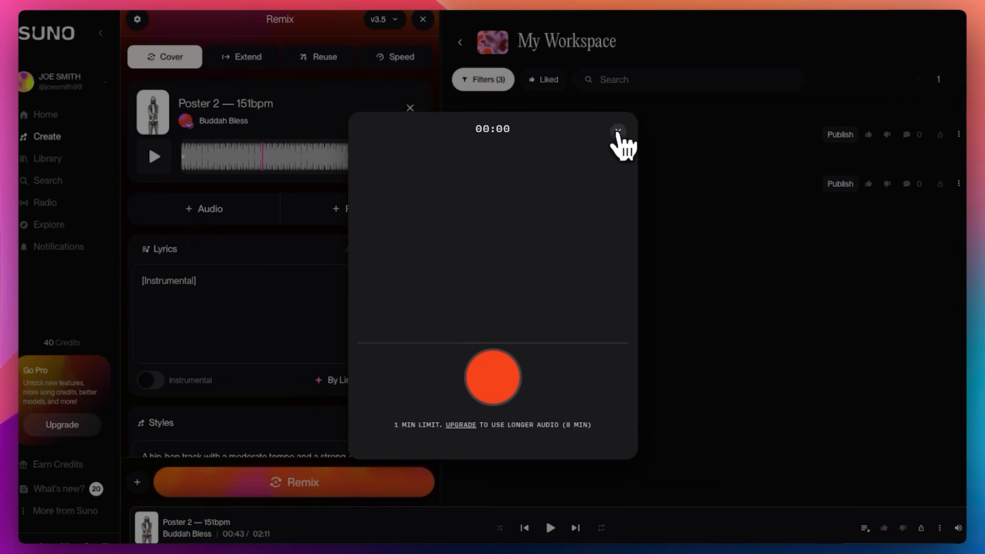
left_click(619, 132)
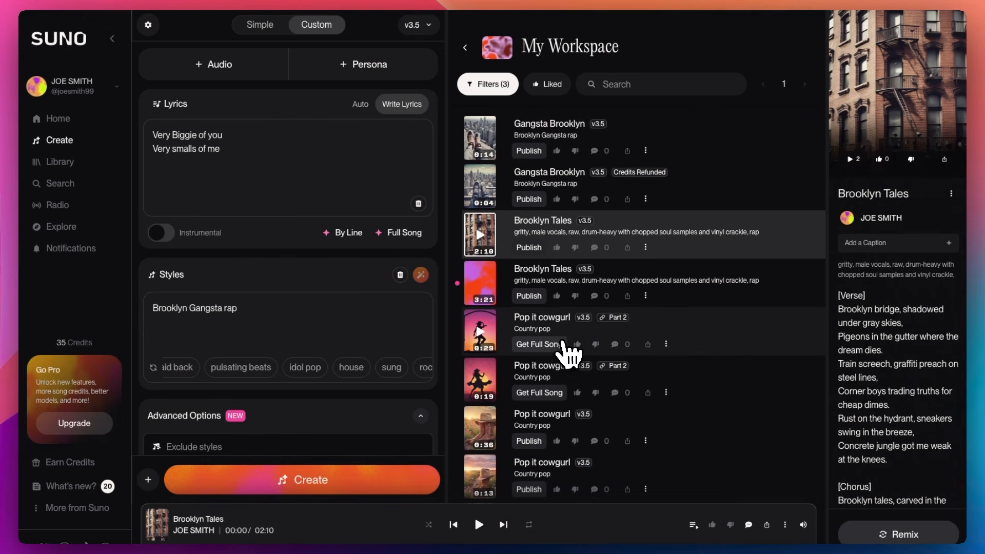
Examine the Remix/Edit options of the second Pop it cowgurl Part 2 track in the workspace and choose Cover.
scroll(564, 354, "down", 2)
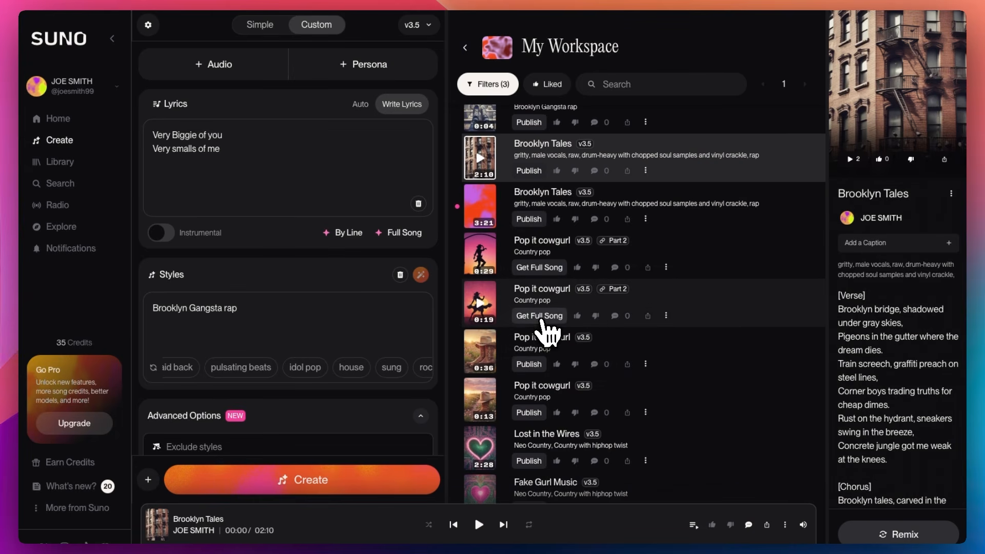
left_click(666, 317)
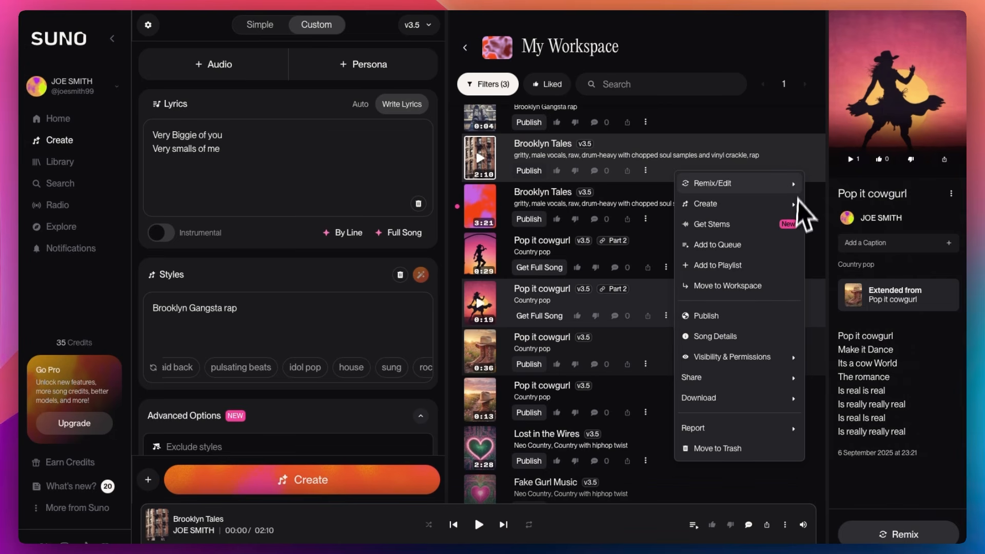
mouse_move(779, 188)
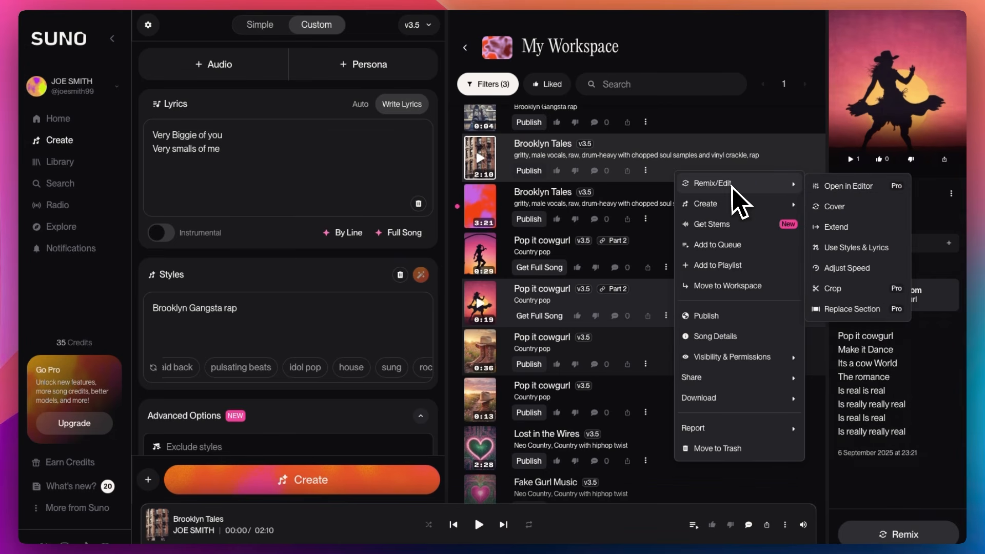
left_click(646, 328)
left_click(666, 316)
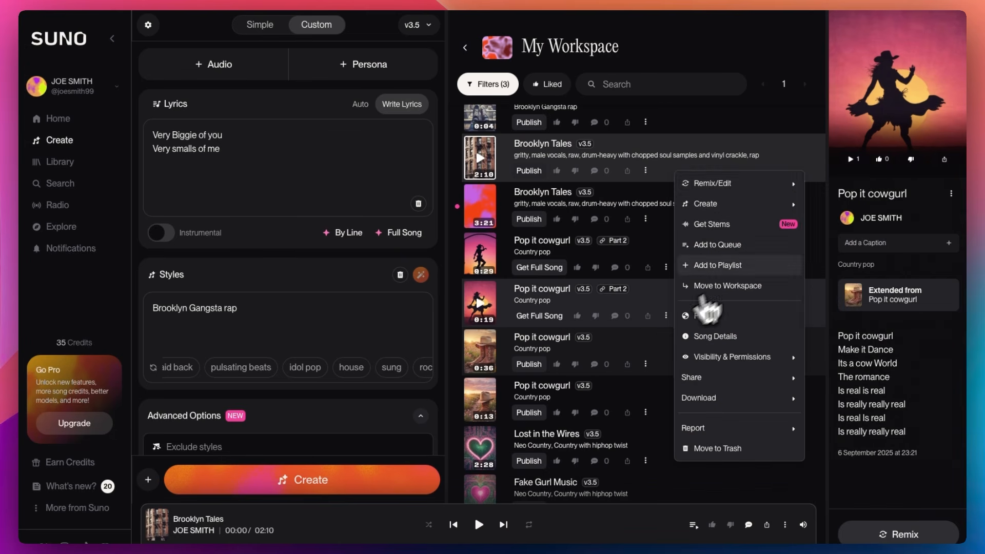
mouse_move(749, 186)
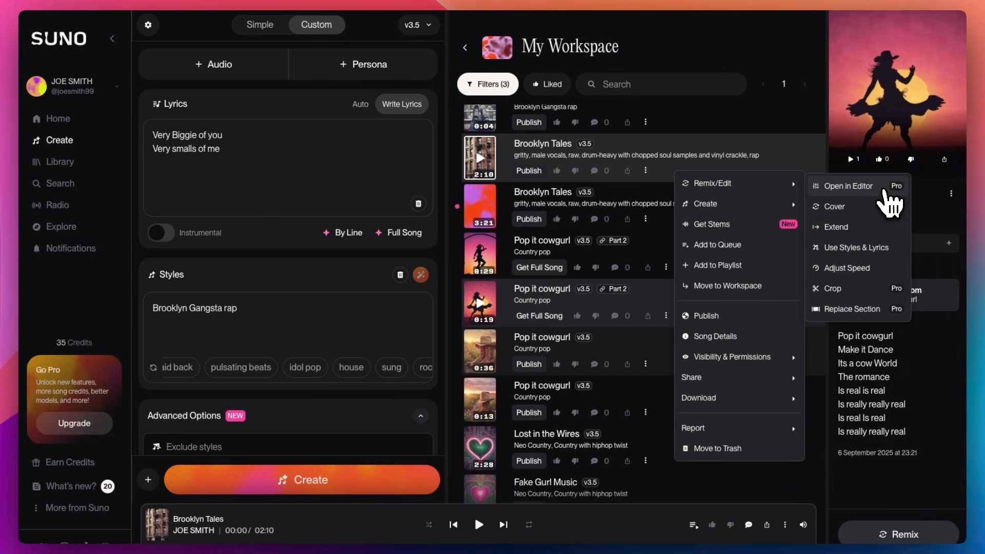
left_click(835, 207)
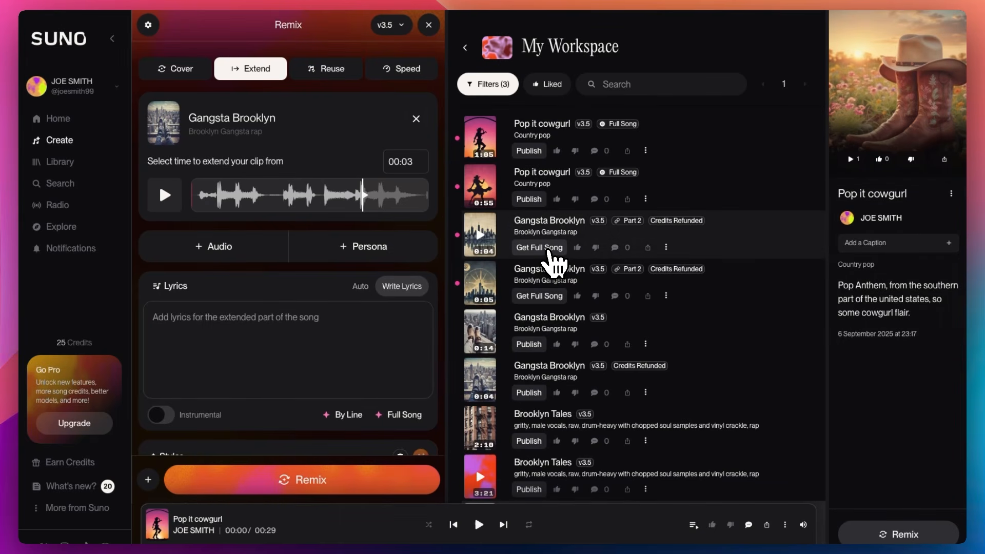
Get the full song from the first Gangsta Brooklyn Part 2 clip and load it as the song to extend.
left_click(540, 248)
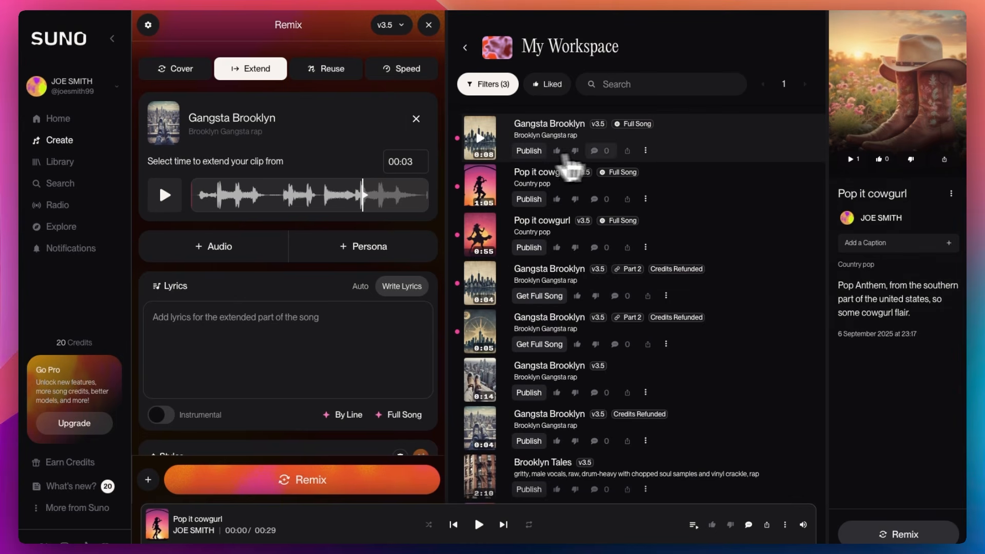
left_click(539, 140)
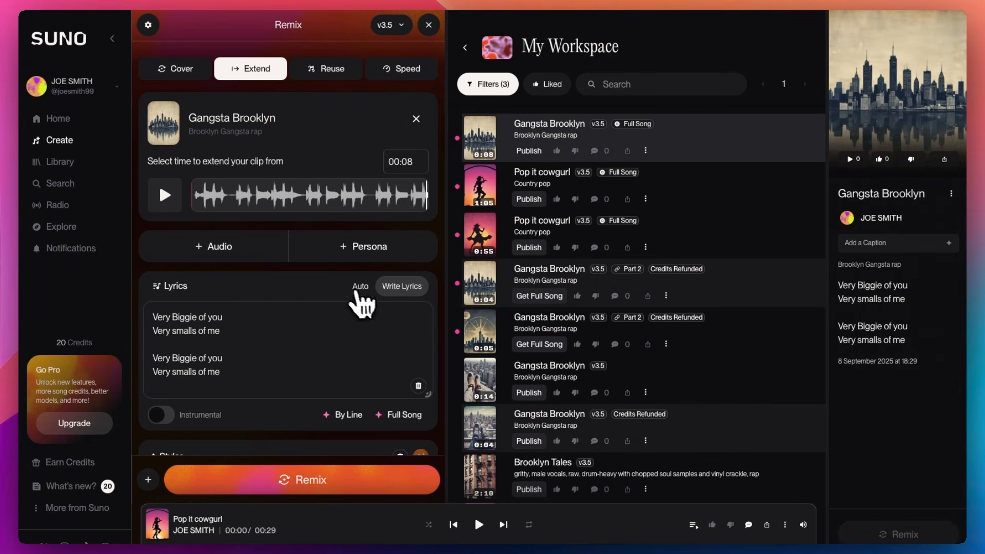
Generate full-song lyrics for the extension from the prompt "Classic Rap Beef" and use the version starting "Sharp wit cut deeper than a Ginsu blade".
left_click(360, 288)
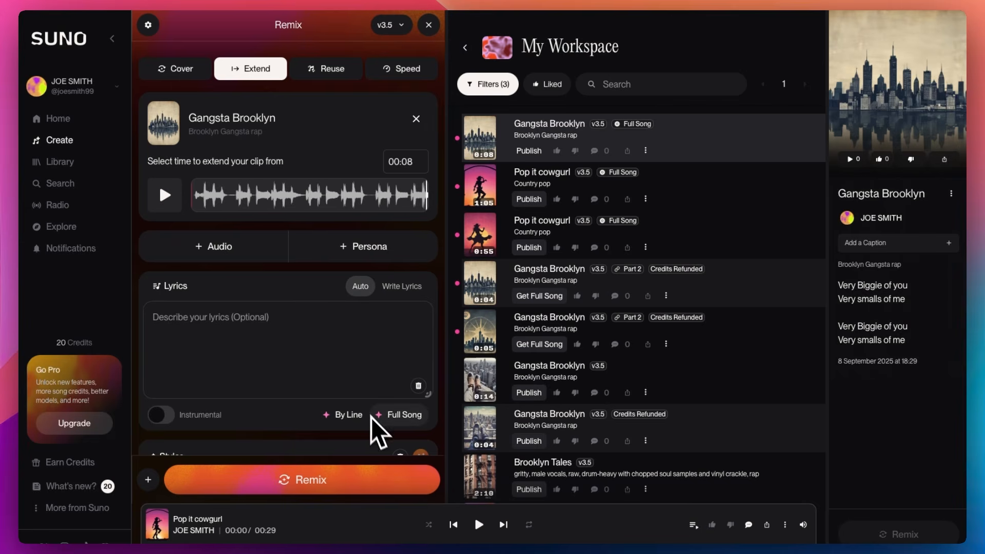
left_click(399, 414)
type("Classic R")
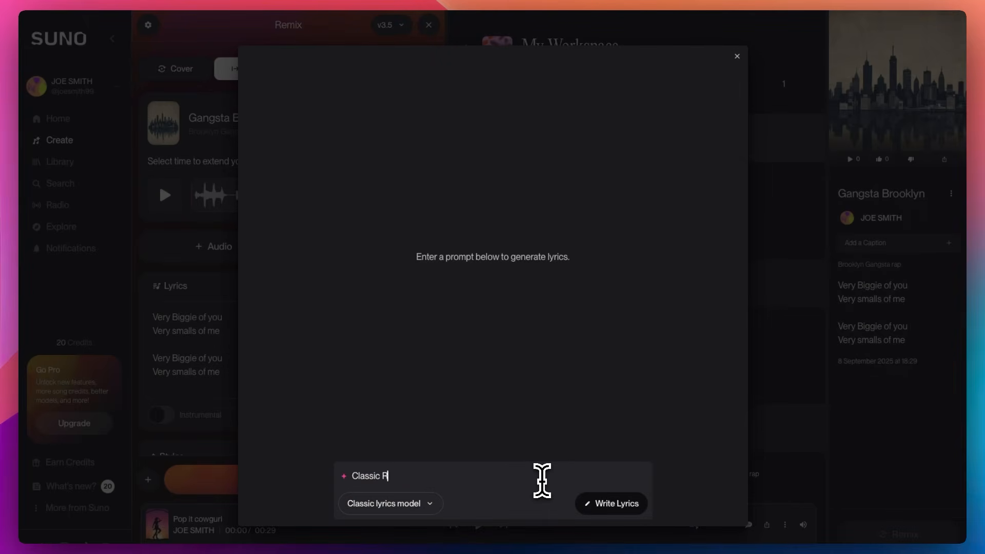
type("ap Beef")
key("Return")
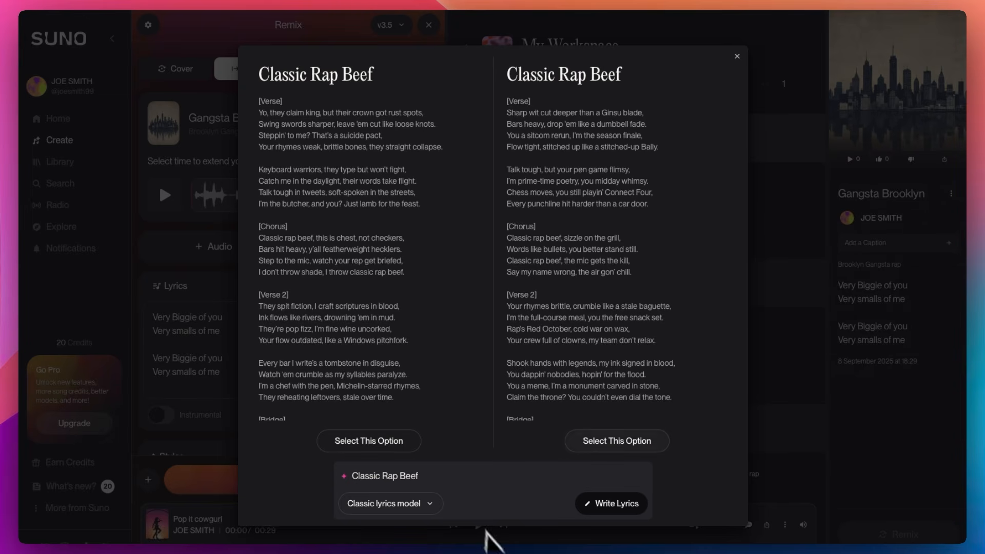
left_click(621, 443)
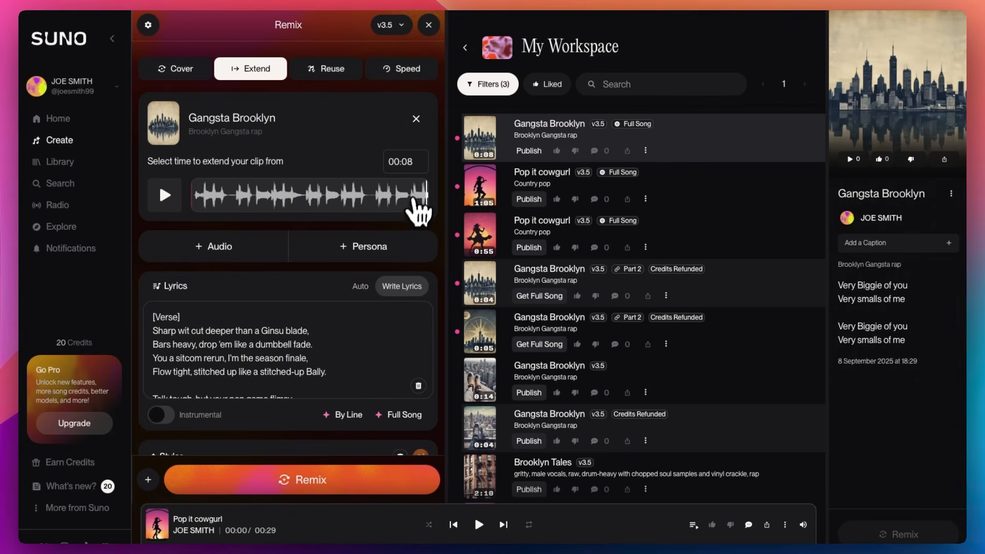
Generate the Classic Rap Beef extension of Gangsta Brooklyn and play the first resulting track.
scroll(359, 418, "down", 10)
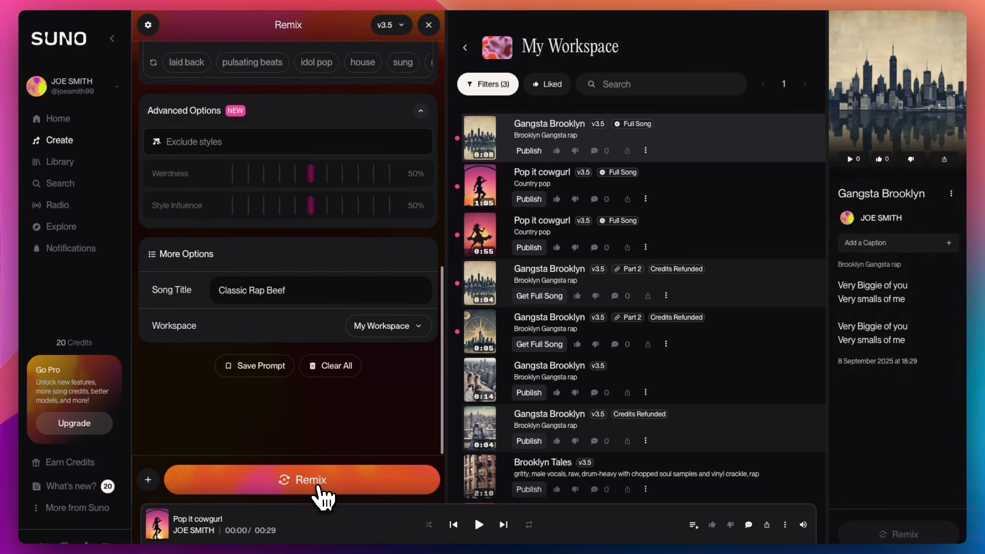
left_click(323, 493)
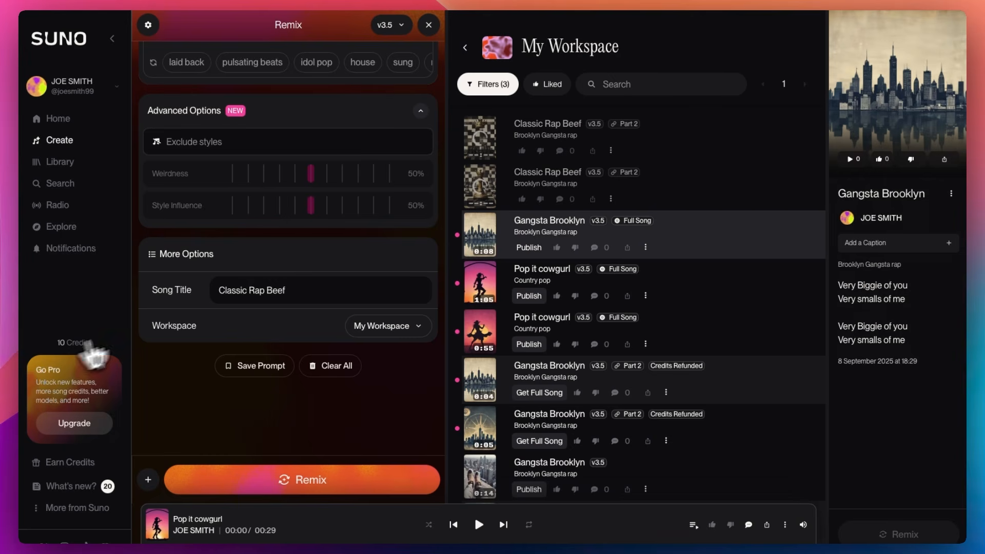
scroll(417, 202, "up", 10)
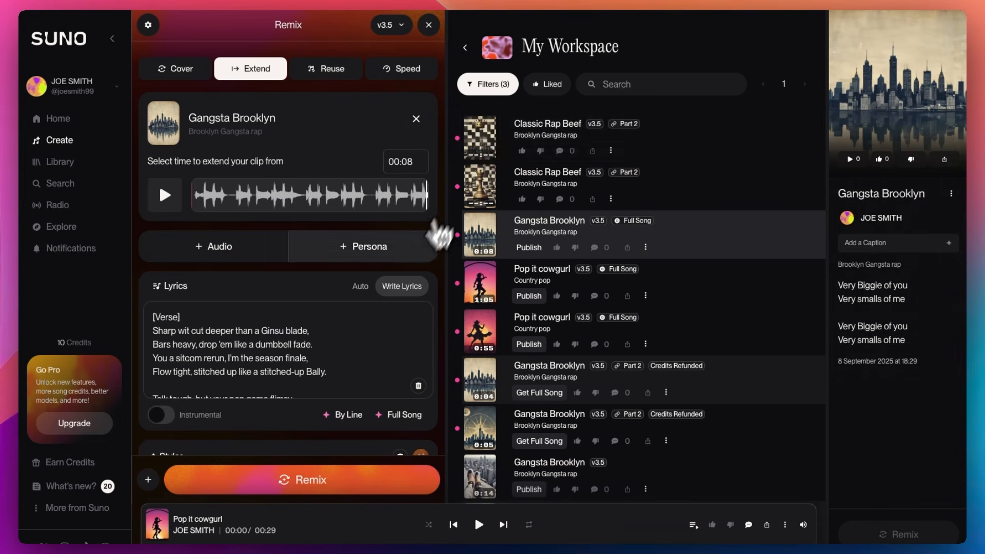
left_click(482, 148)
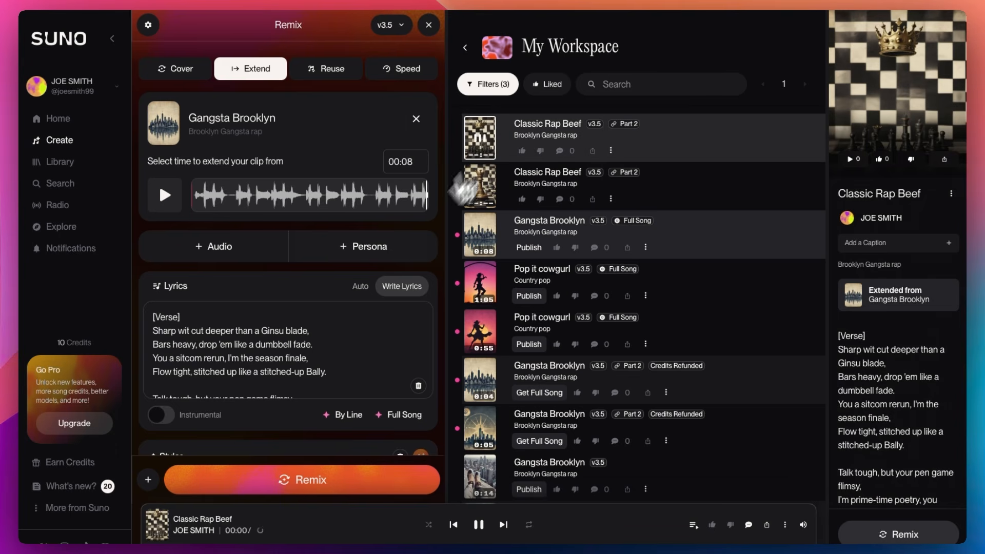